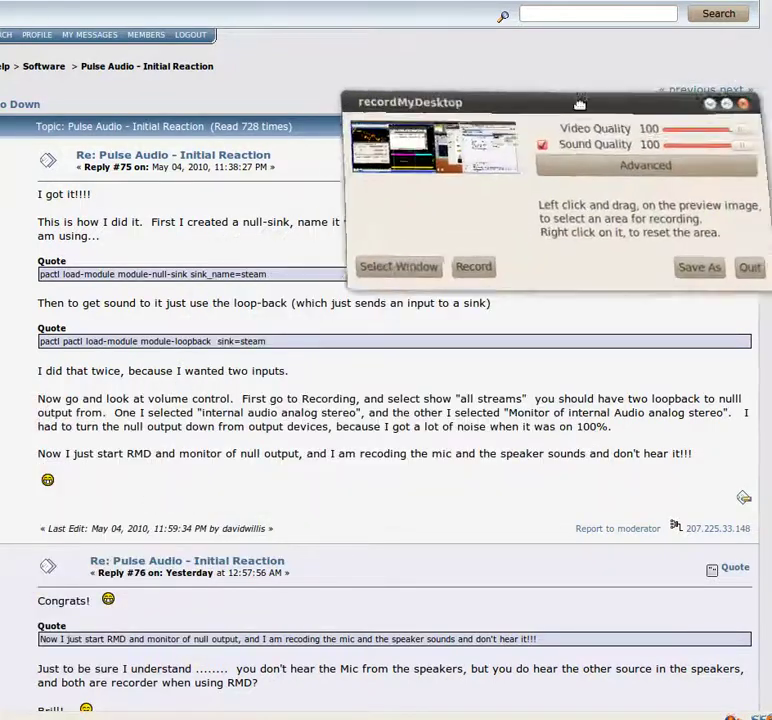
Place the recordMyDesktop window over the PulseAudio null-sink and loopback forum thread.
left_click_drag(611, 104, 510, 104)
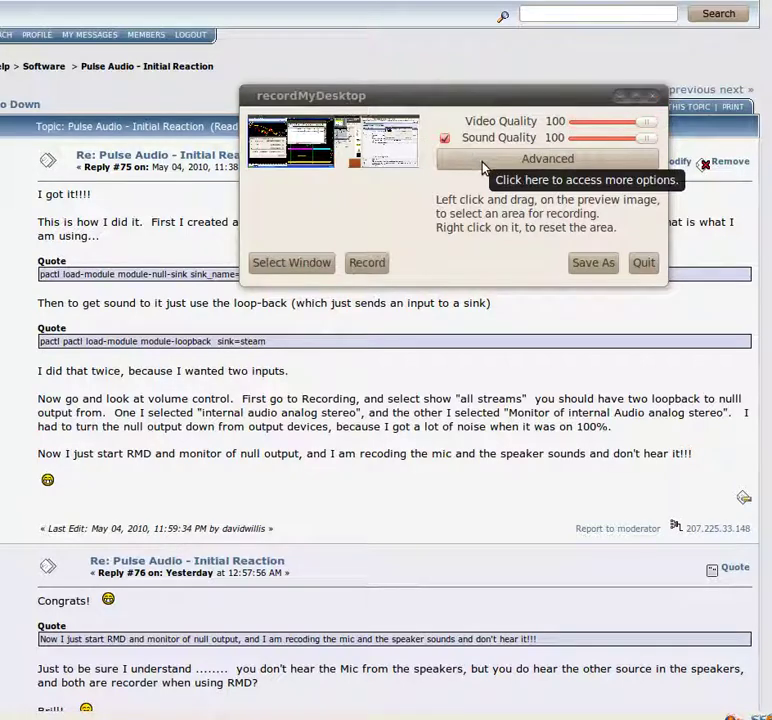
Show the Advanced Performance options: 15 fps, Zero Compression and full shots at every frame.
left_click(481, 165)
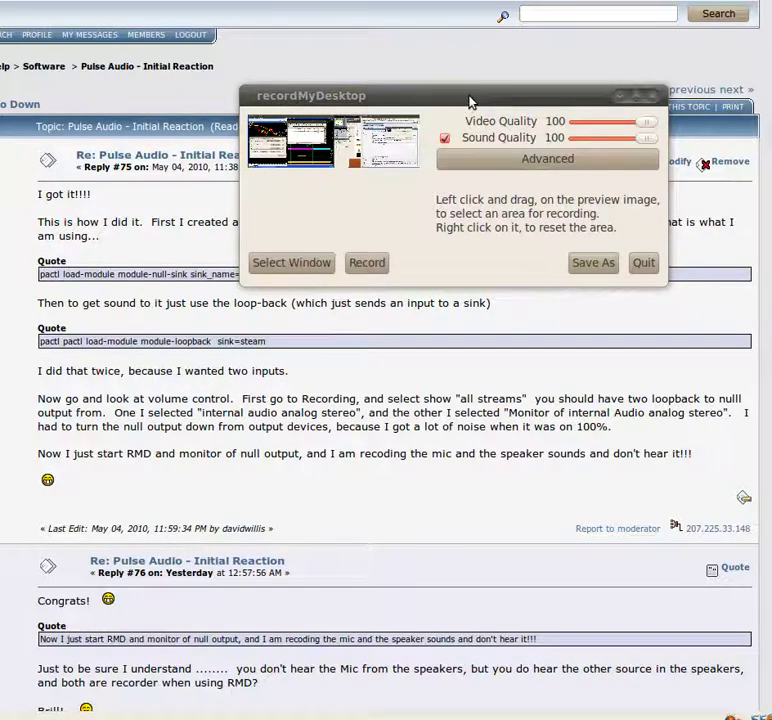
left_click_drag(480, 97, 4, 62)
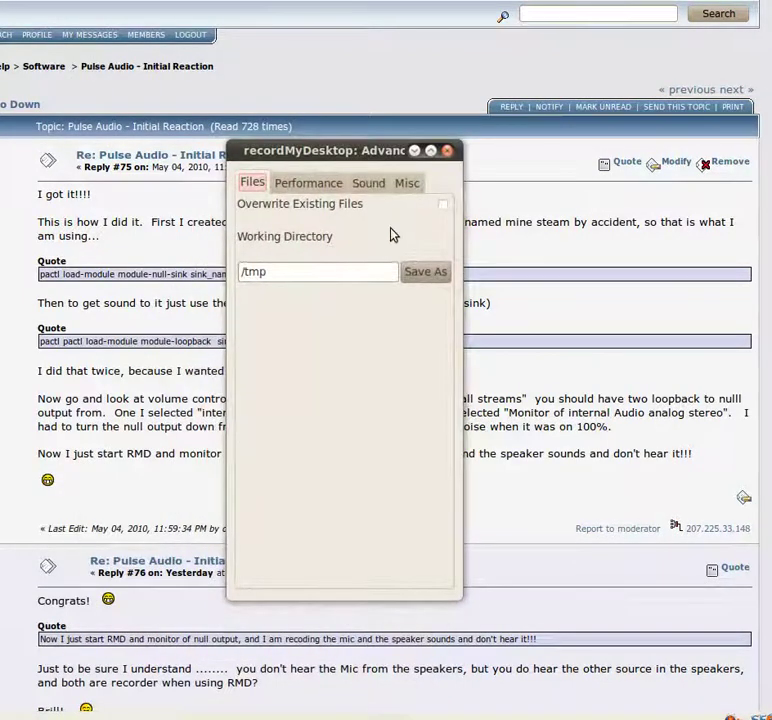
left_click(309, 185)
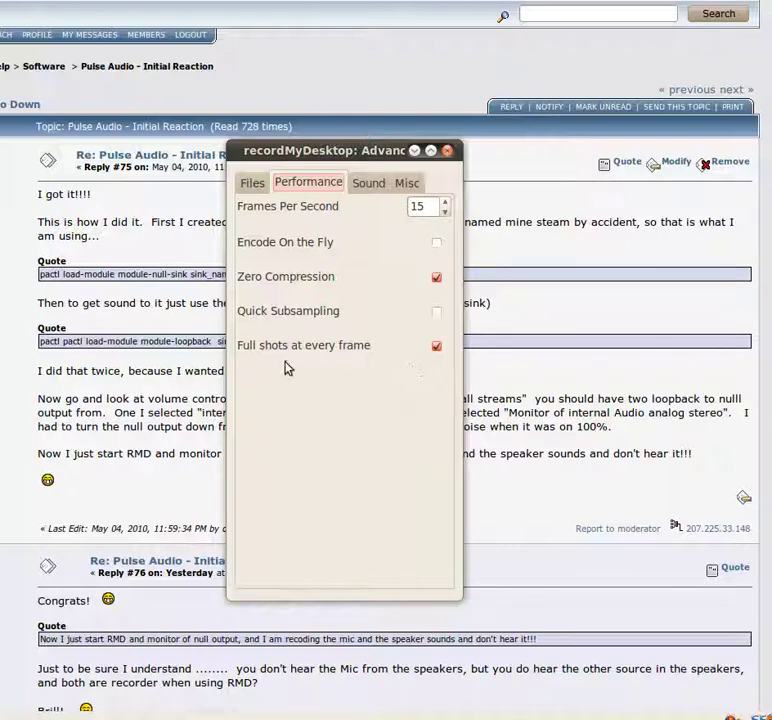
mouse_move(377, 357)
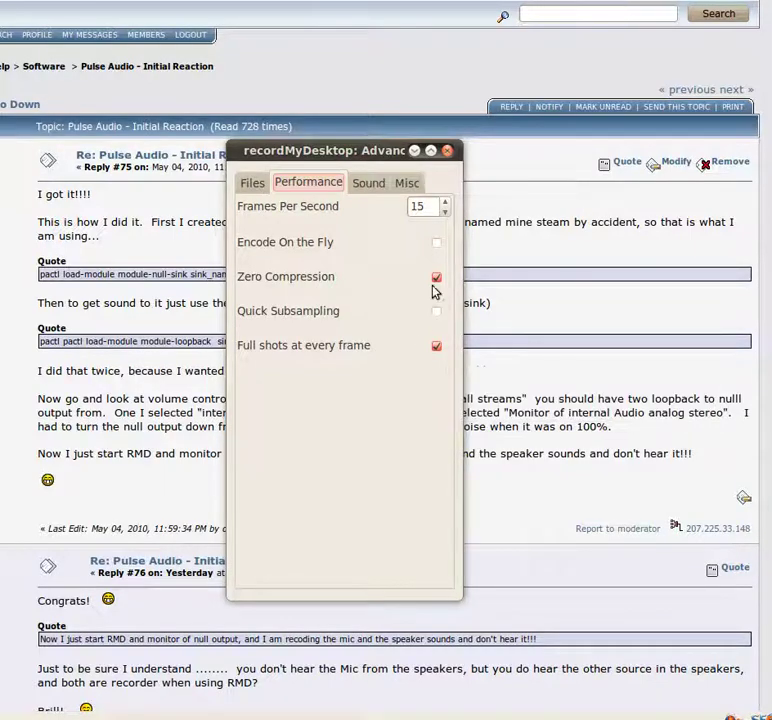
Show the Sound tab with 1 channel, 48000 Hz frequency and device pulse.
left_click(365, 183)
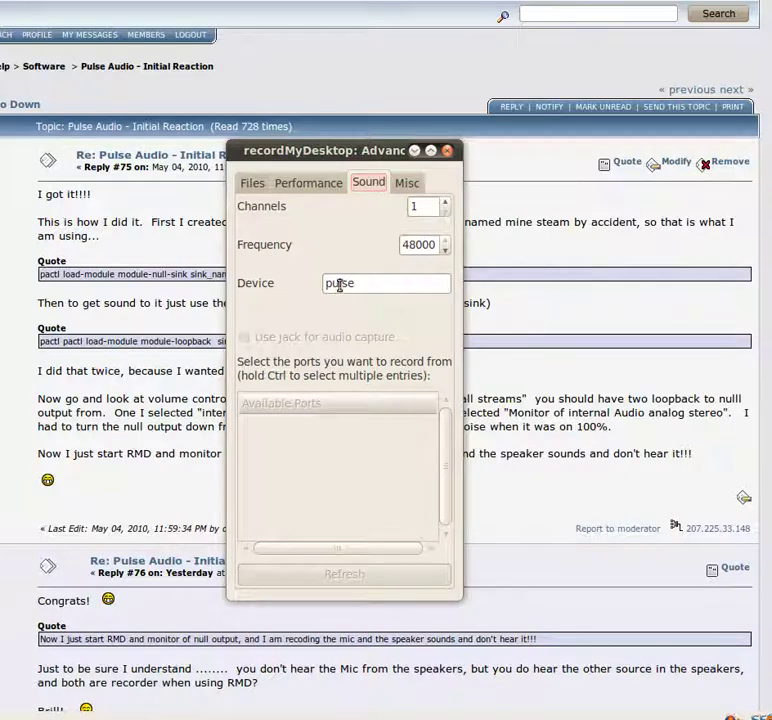
Show the Misc tab with Extra Options --v_bitrate 2000000 and Display $DISPLAY.
left_click(408, 183)
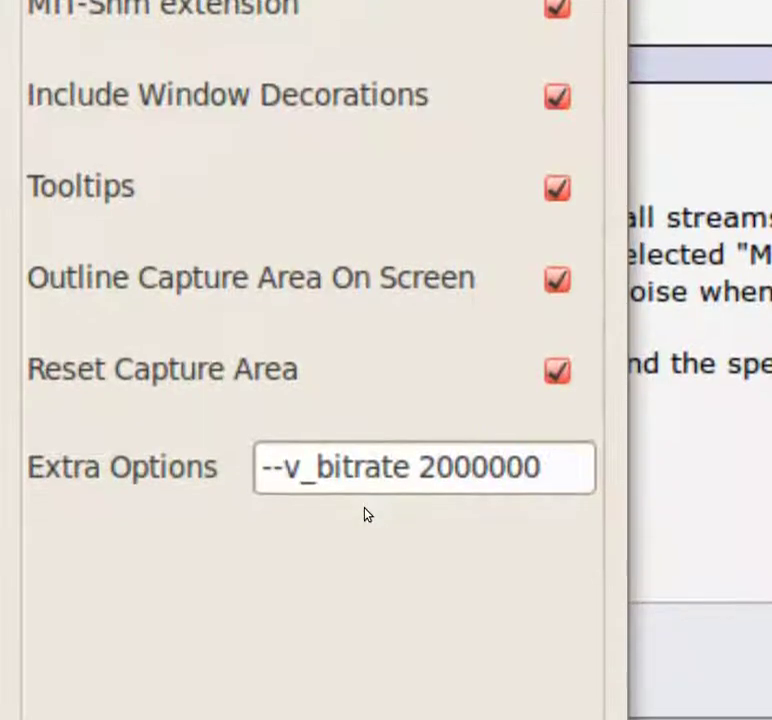
mouse_move(369, 509)
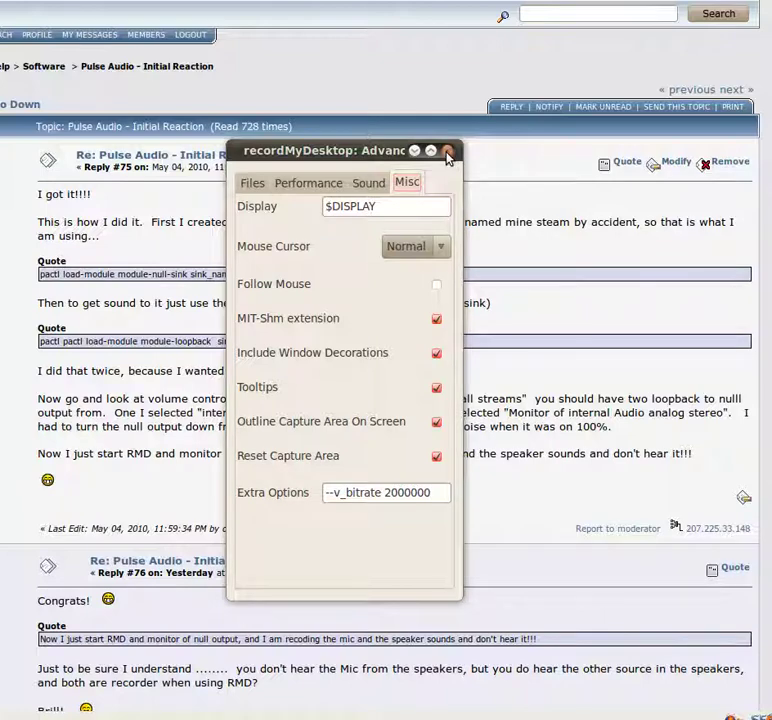
Close the Advanced dialog to reveal the thread at Reply #75.
left_click(447, 152)
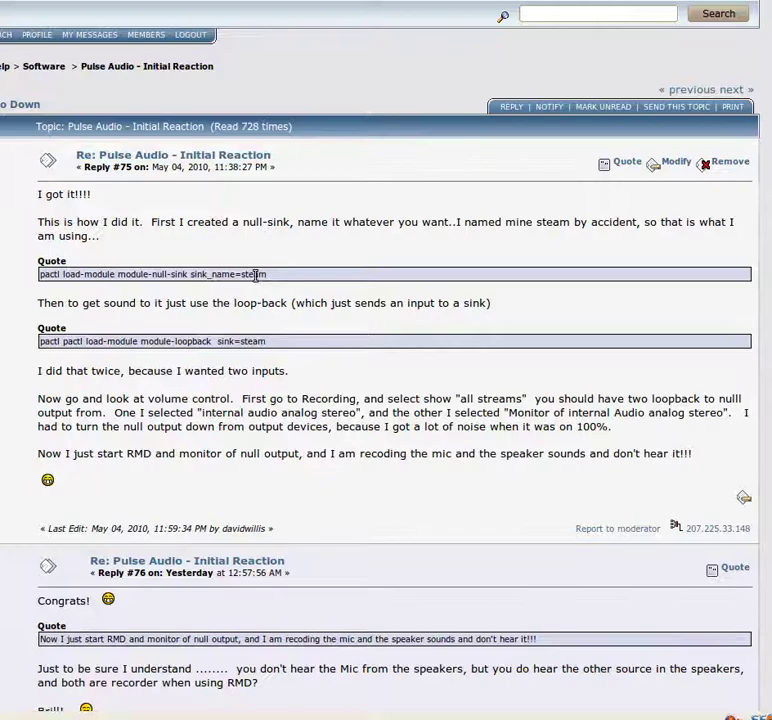
Read the default.pa replies and center Volume Control over the thread.
scroll(320, 370, "down", 3)
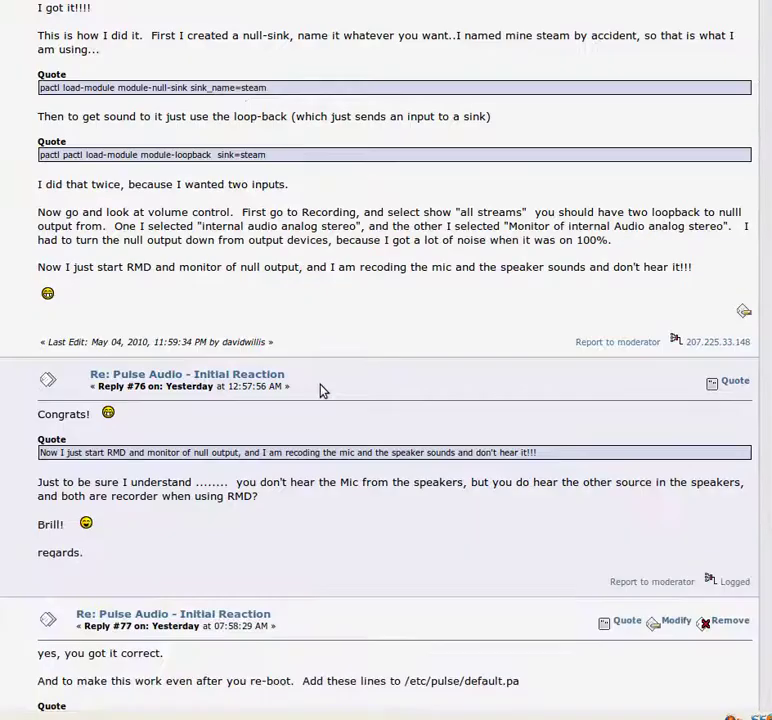
scroll(320, 390, "down", 6)
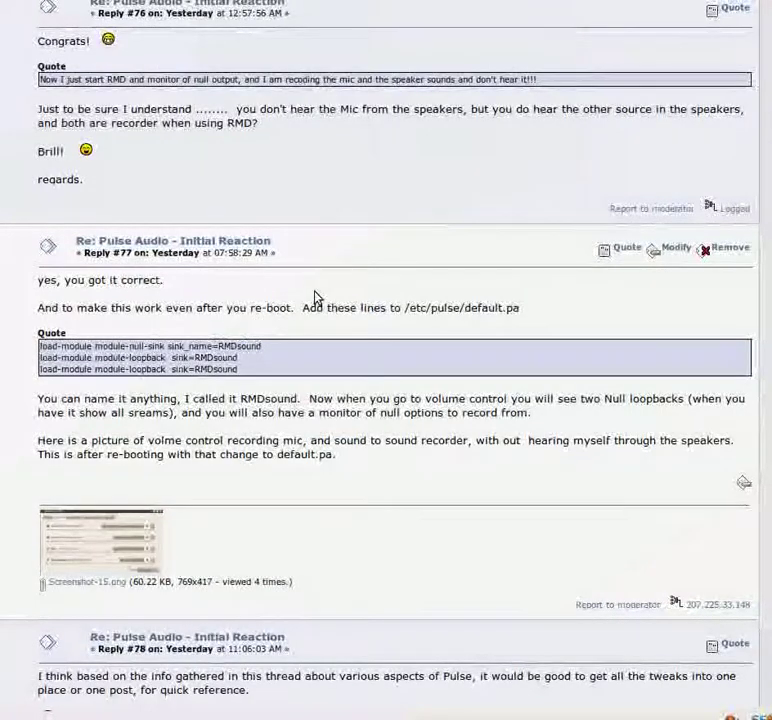
scroll(327, 262, "up", 3)
scroll(327, 259, "up", 7)
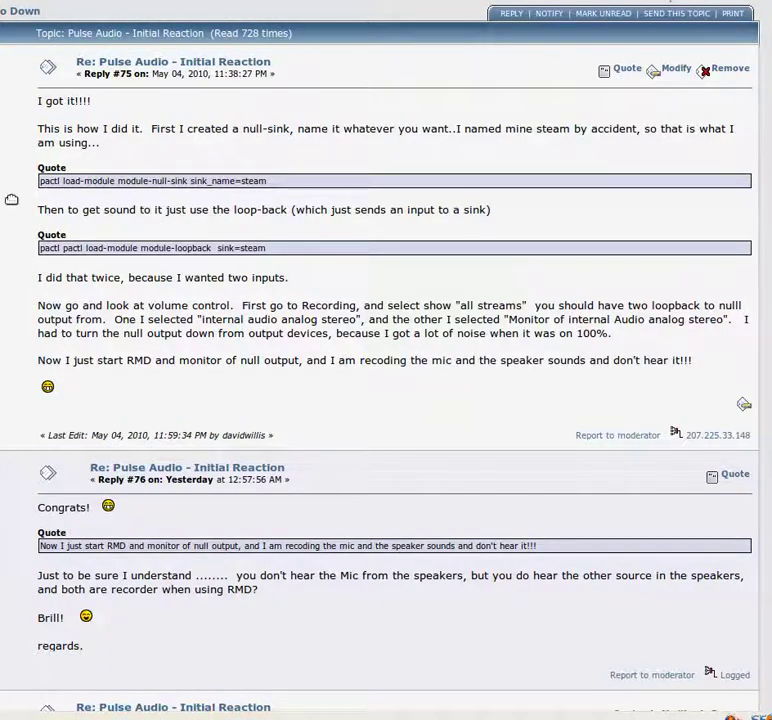
left_click_drag(5, 193, 320, 155)
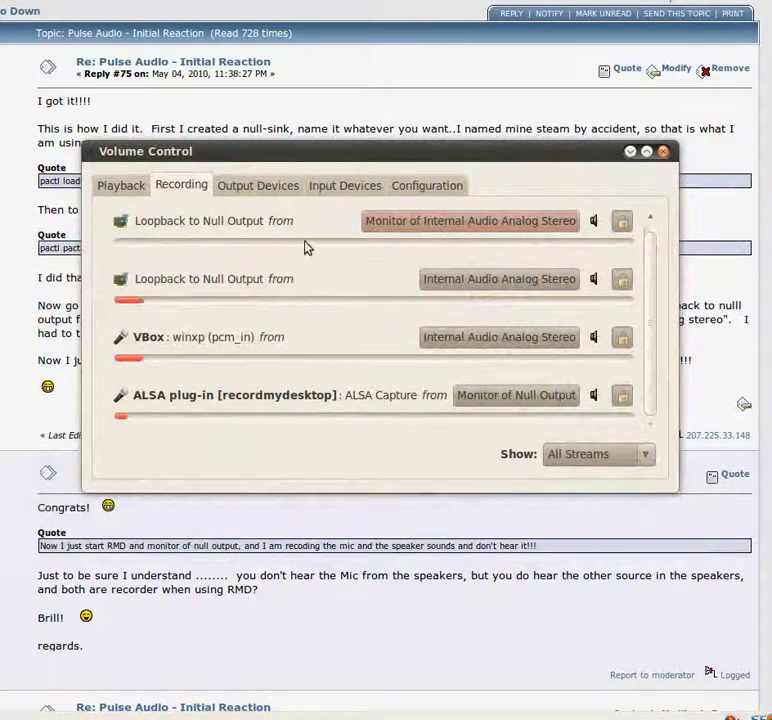
left_click(131, 192)
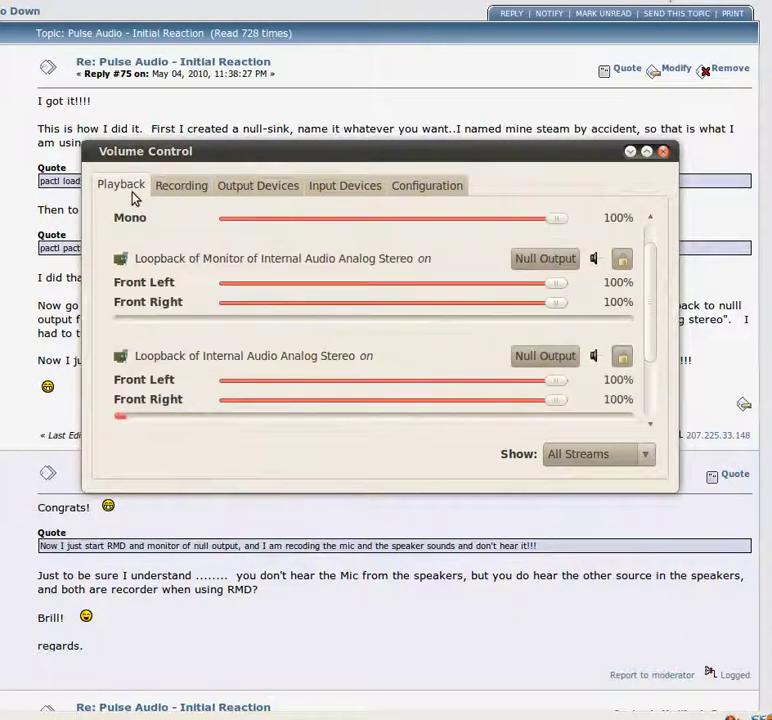
left_click(183, 190)
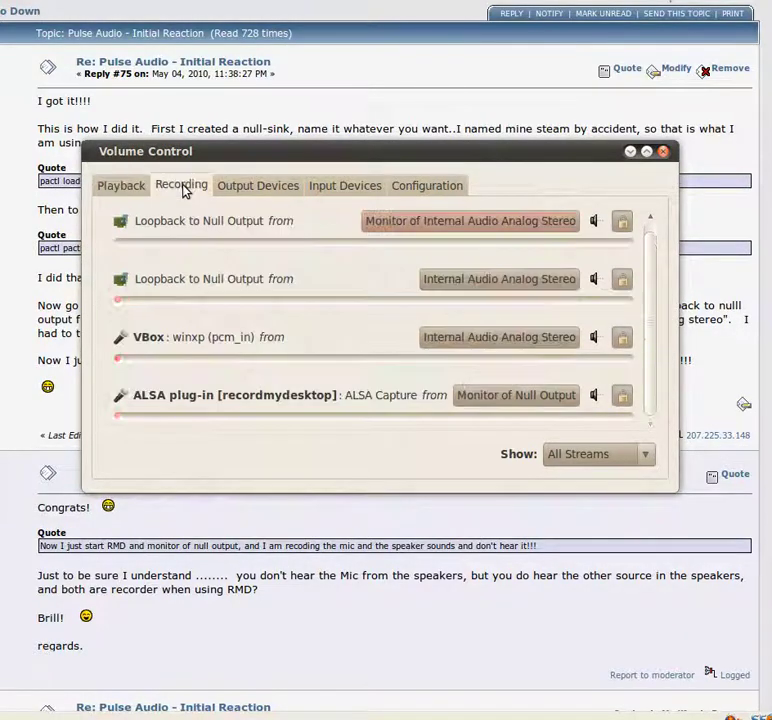
left_click(650, 459)
left_click(586, 479)
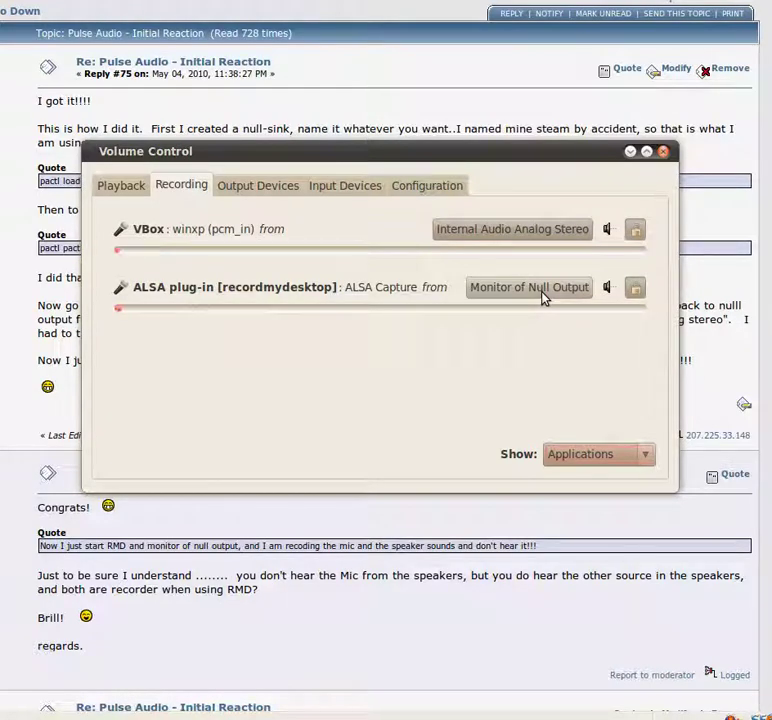
left_click(645, 458)
left_click(590, 428)
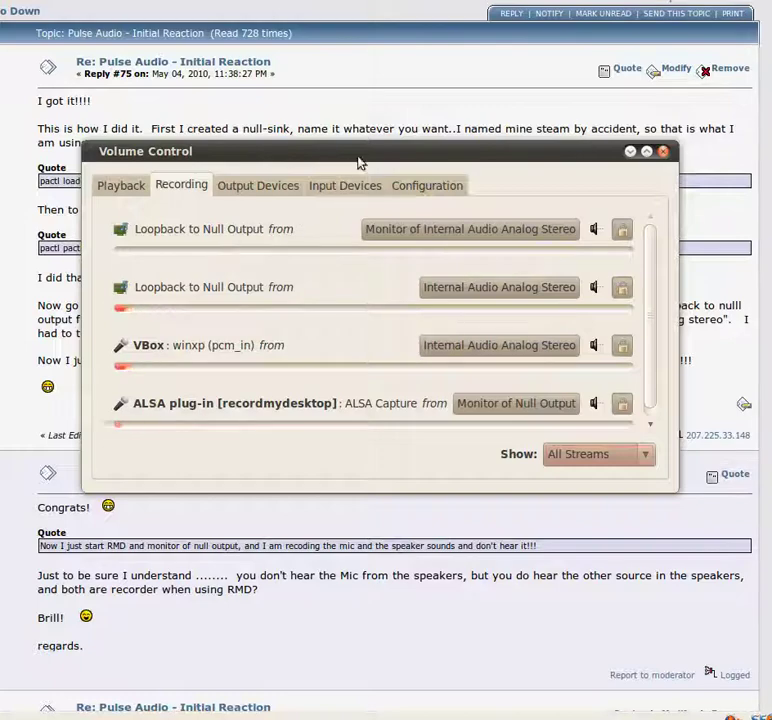
Show the Playback streams, with both loopbacks into Null Output at 100%.
left_click_drag(376, 160, 277, 370)
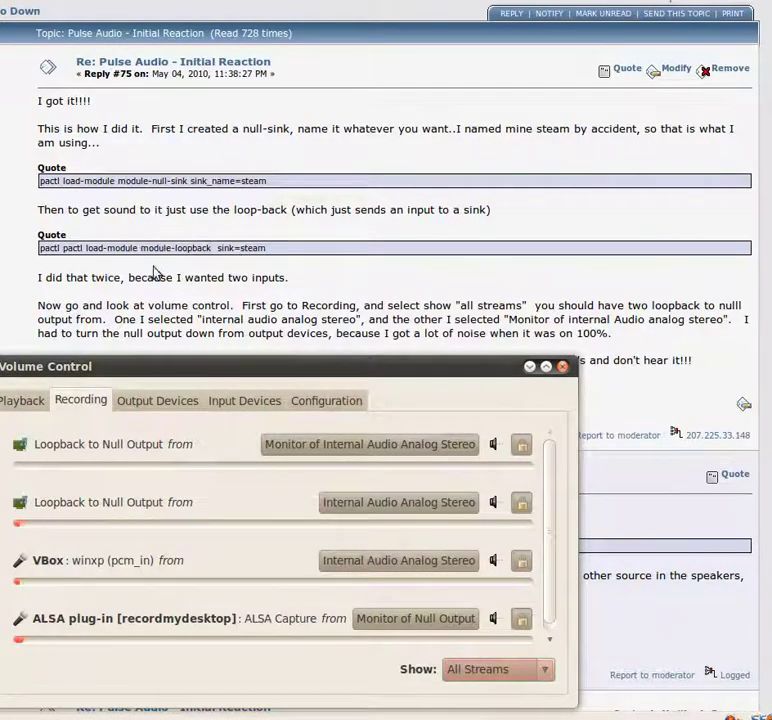
left_click_drag(262, 366, 333, 174)
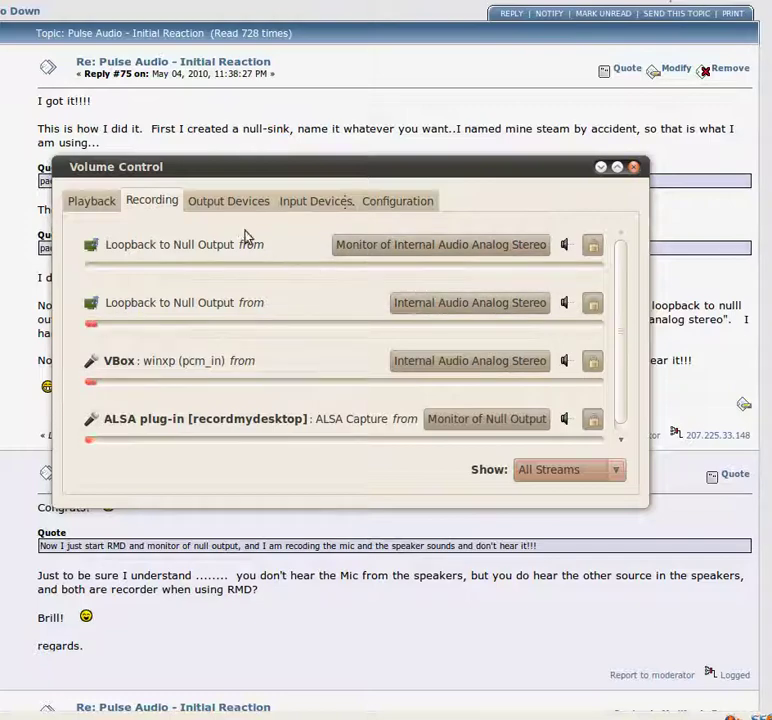
scroll(350, 367, "down", 1)
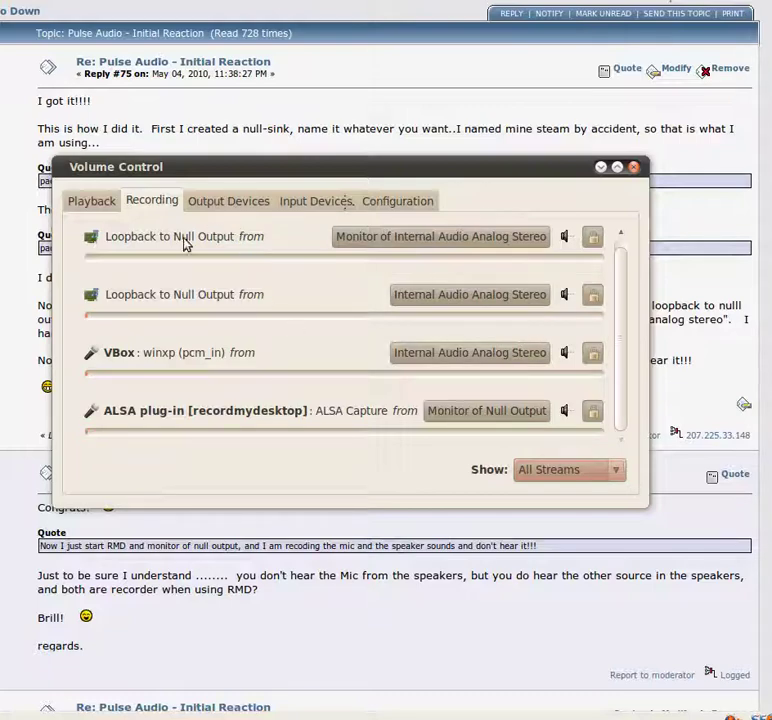
left_click(94, 202)
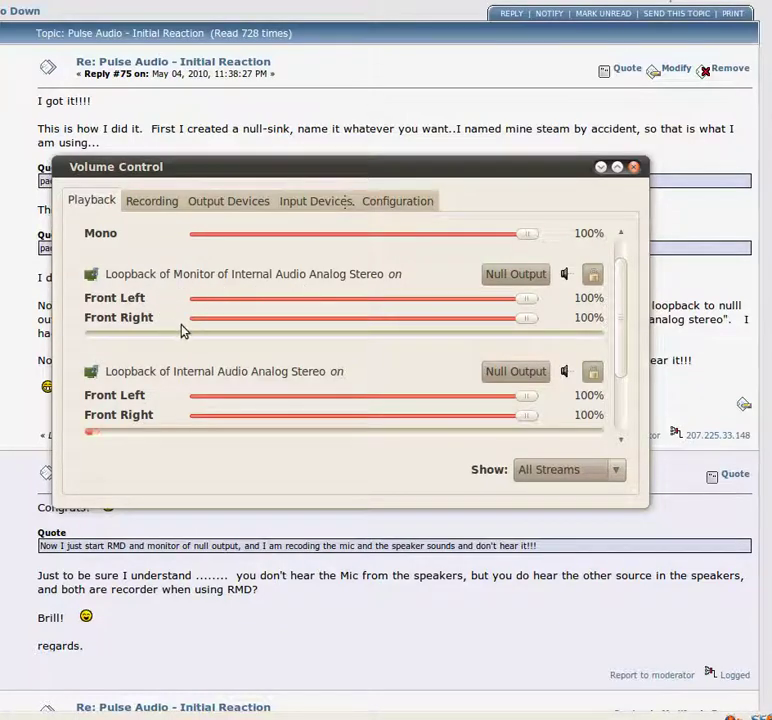
Inspect both loopbacks' output choices in Volume Control without changing them.
scroll(183, 331, "down", 1)
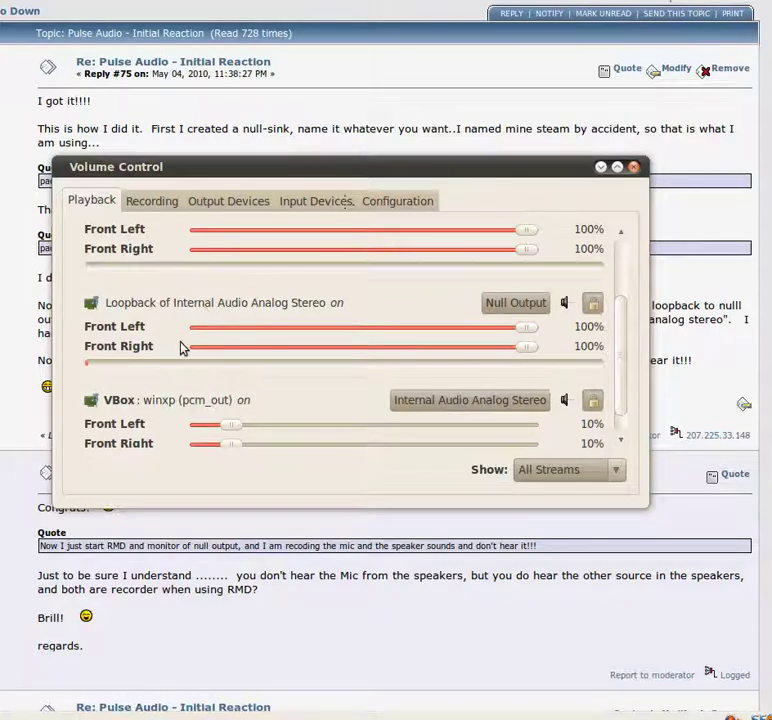
scroll(330, 320, "up", 1)
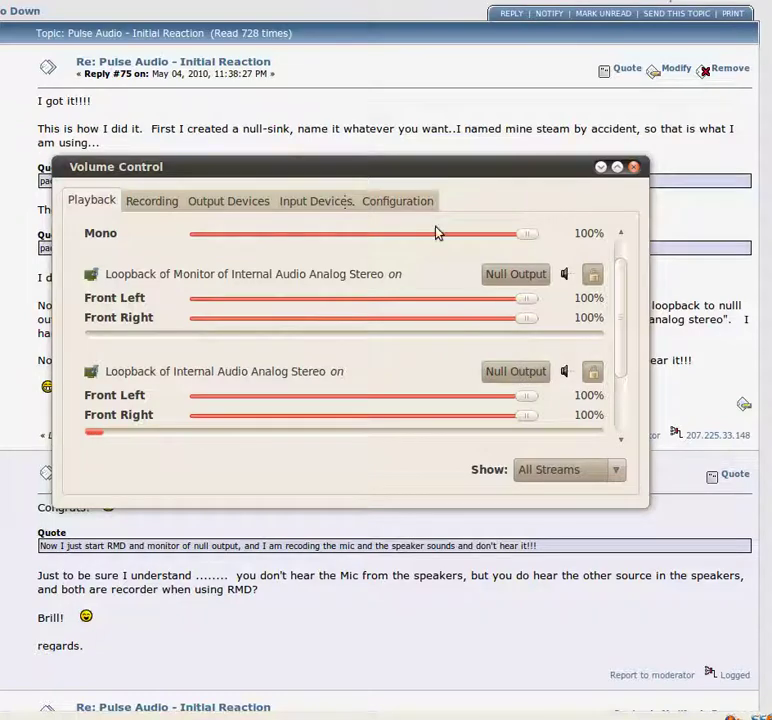
left_click_drag(417, 166, 420, 222)
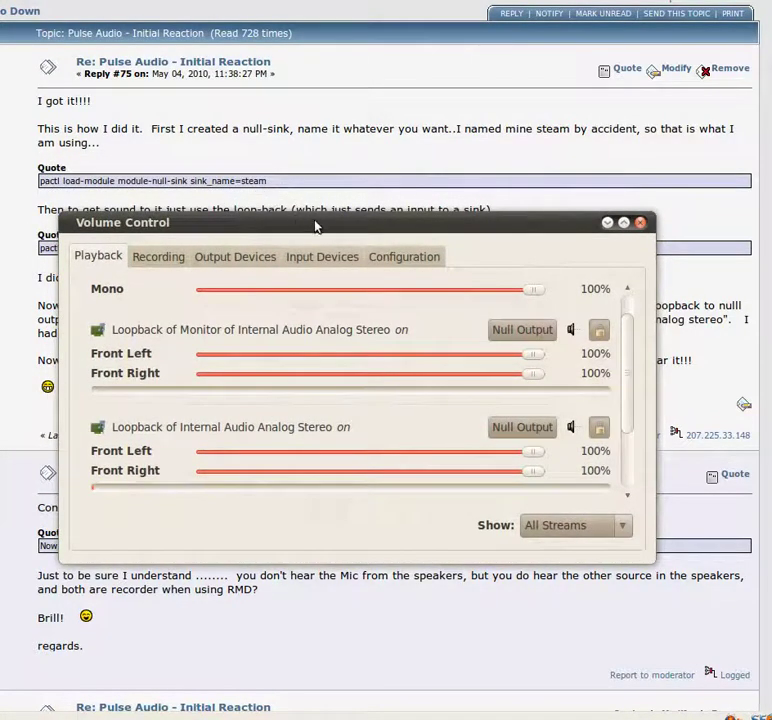
left_click_drag(315, 224, 311, 164)
left_click(508, 283)
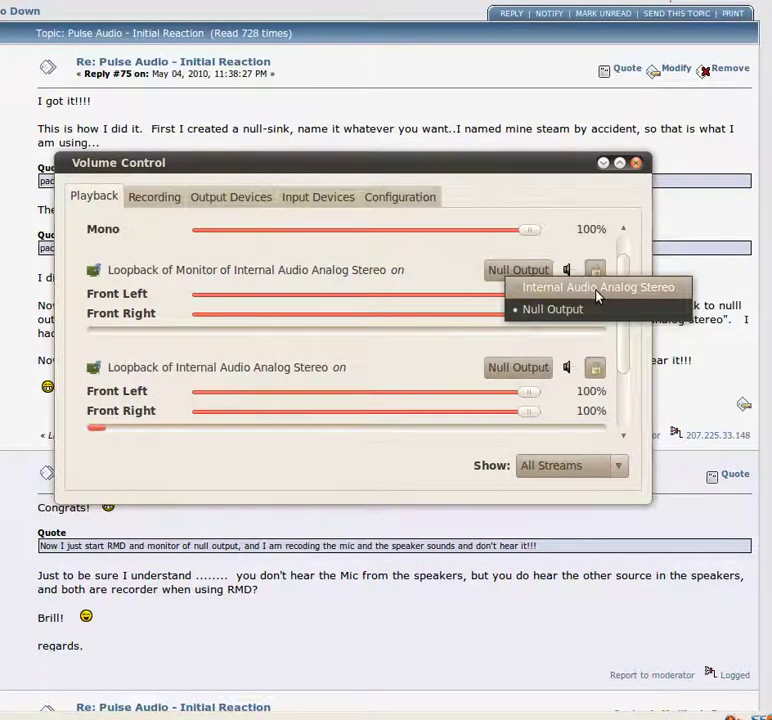
left_click(441, 273)
left_click(518, 368)
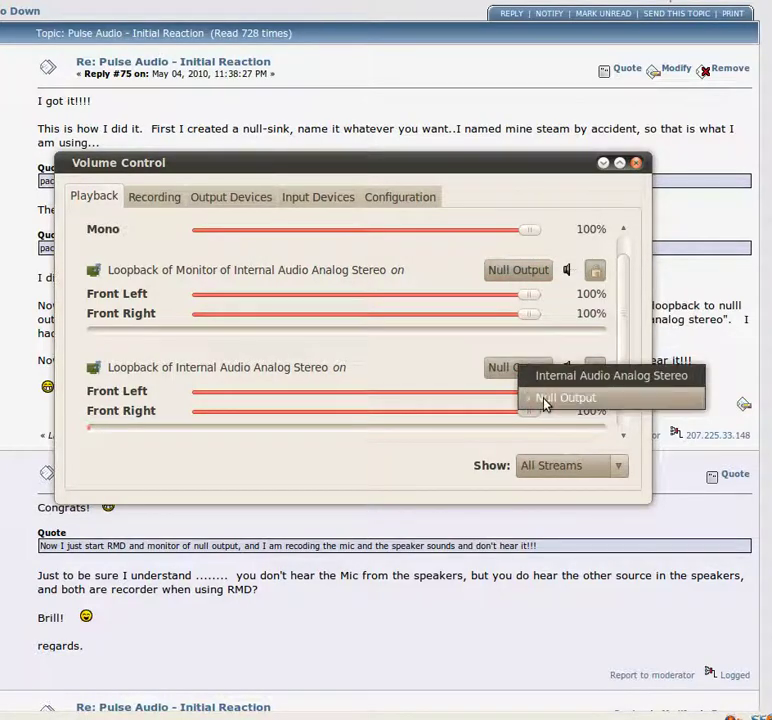
left_click(423, 356)
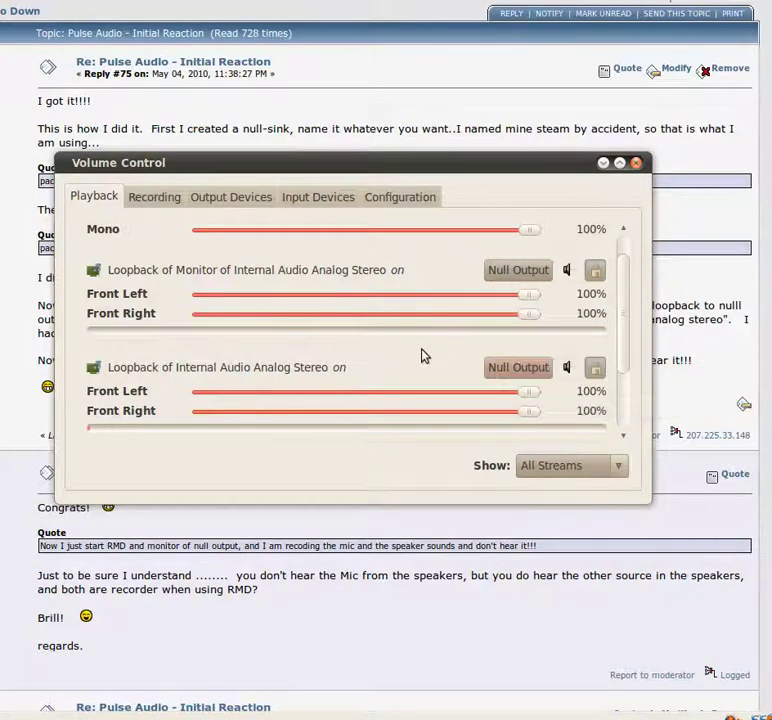
Route the second loopback to Internal Audio Analog Stereo, then back to Null Output.
scroll(423, 356, "down", 2)
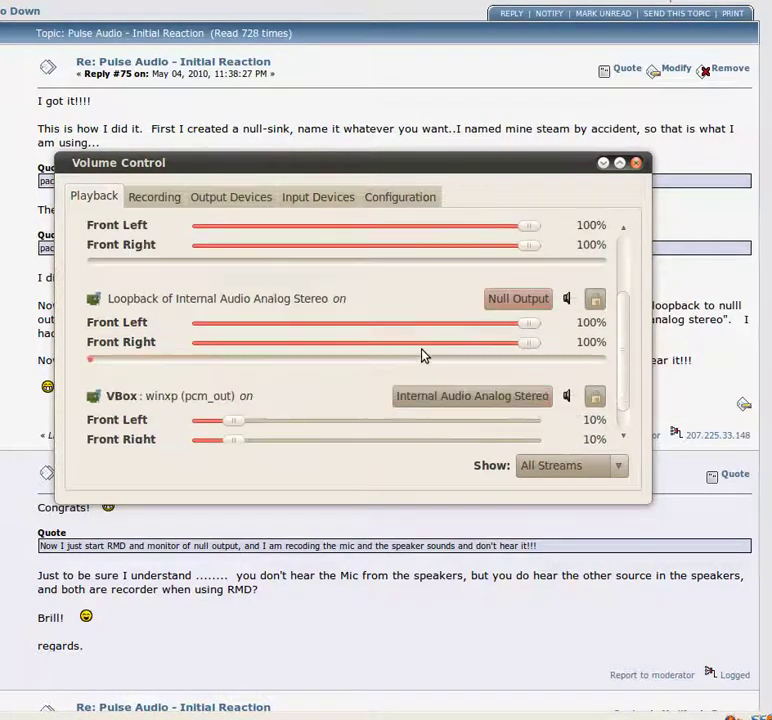
left_click(505, 302)
left_click(529, 317)
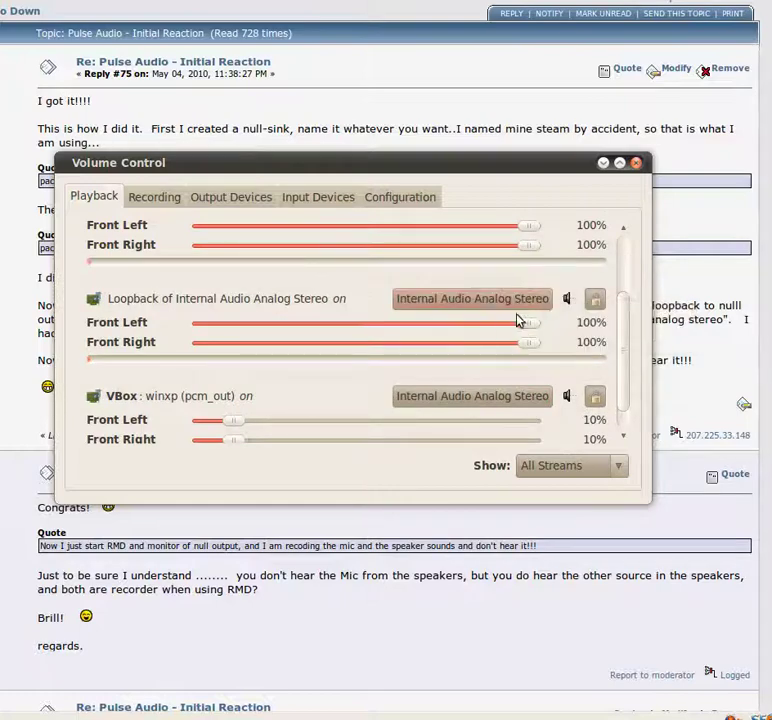
left_click(520, 306)
left_click(544, 341)
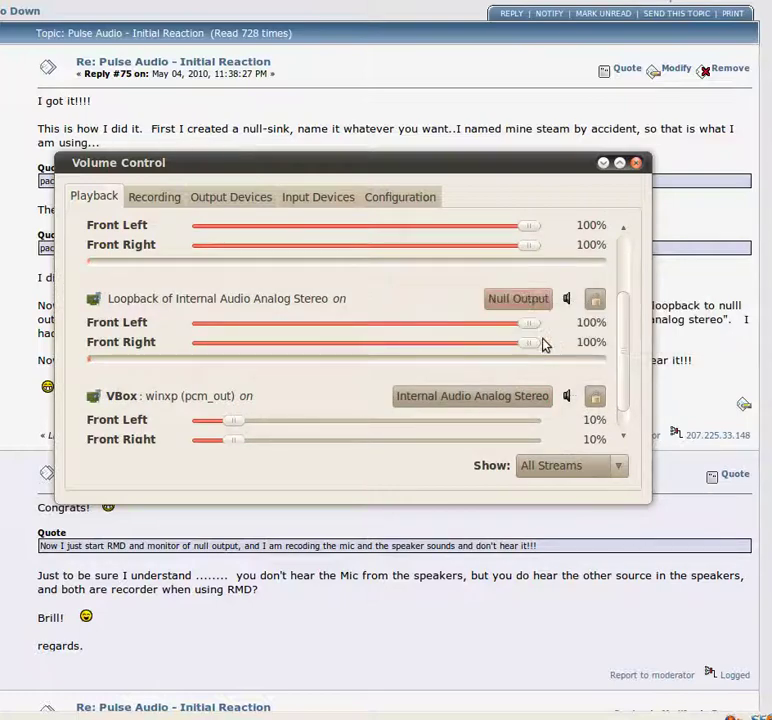
Show recording streams: recordmydesktop on Monitor of Null Output, VBox on Internal Audio.
scroll(419, 318, "up", 1)
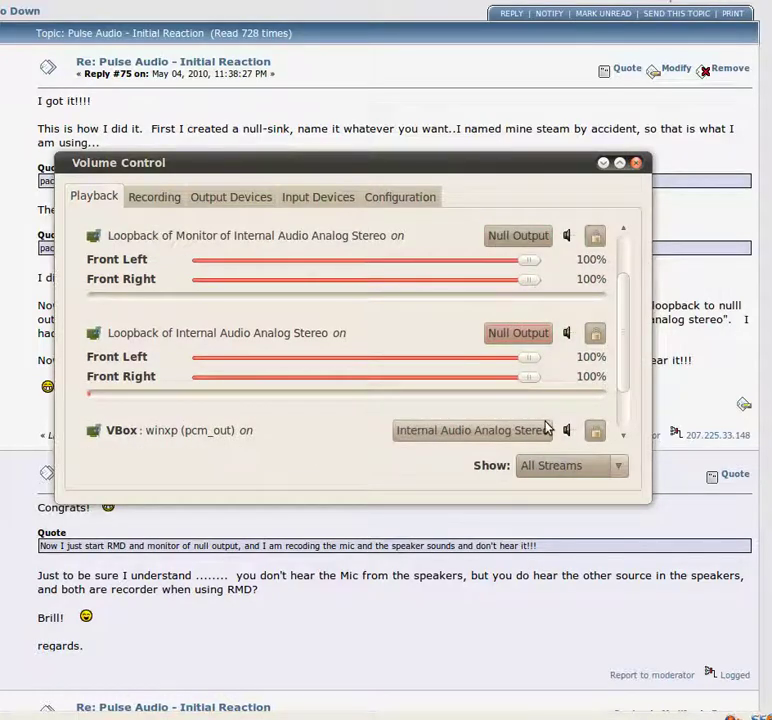
left_click_drag(627, 367, 629, 422)
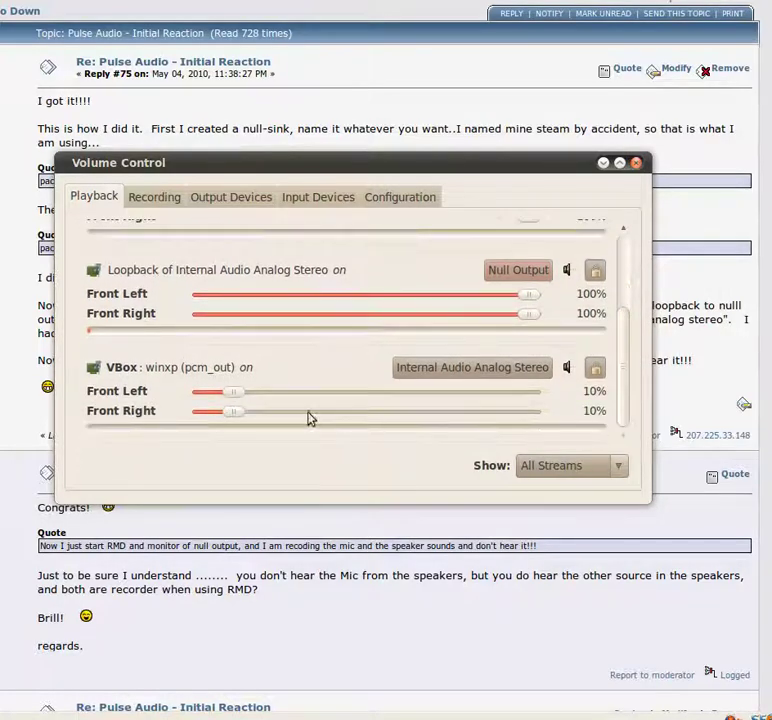
scroll(296, 362, "up", 1)
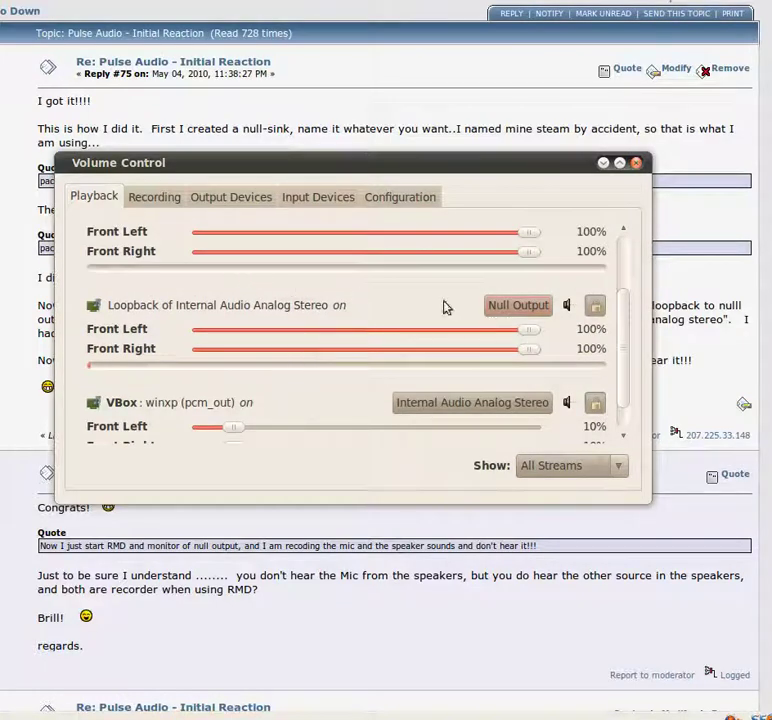
left_click_drag(624, 331, 632, 285)
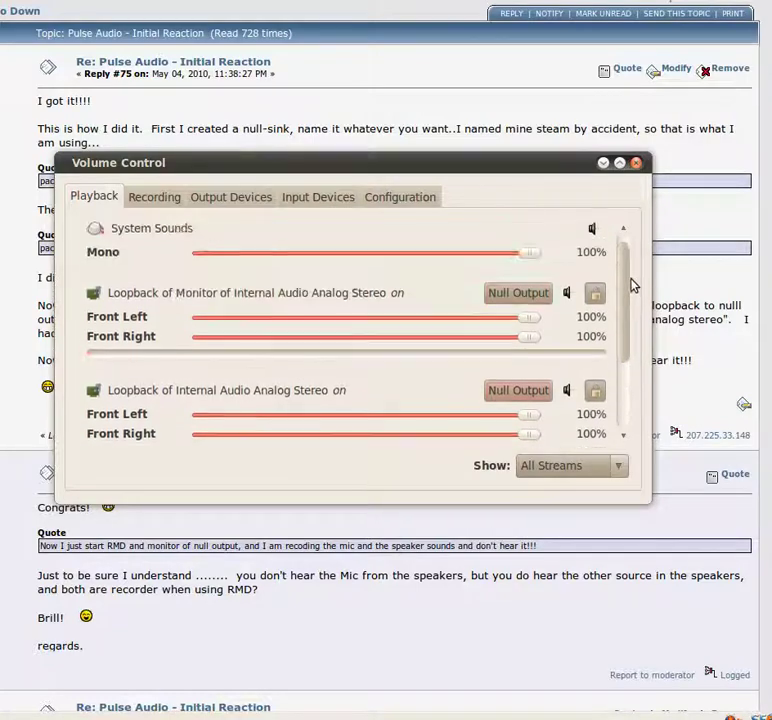
left_click(152, 201)
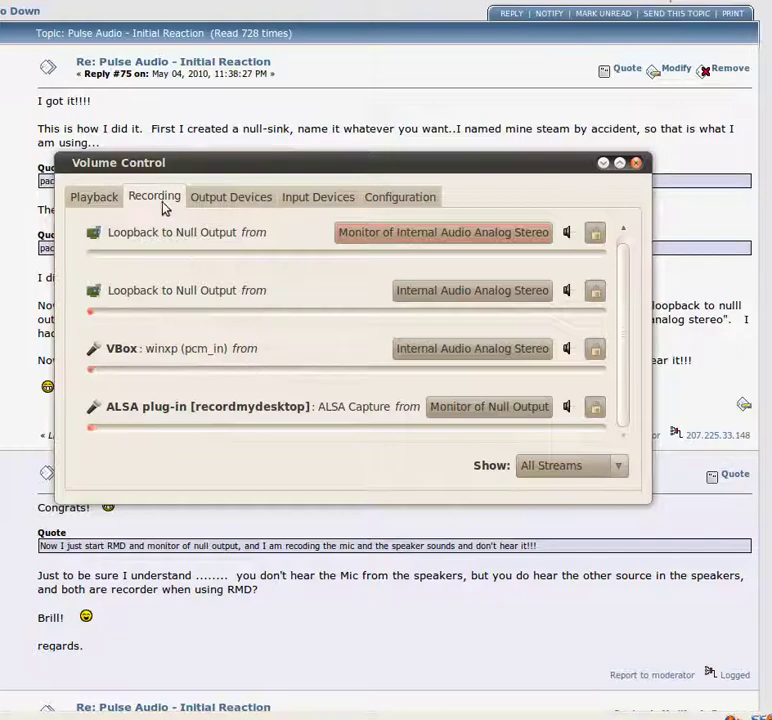
left_click(97, 201)
scroll(379, 393, "down", 1)
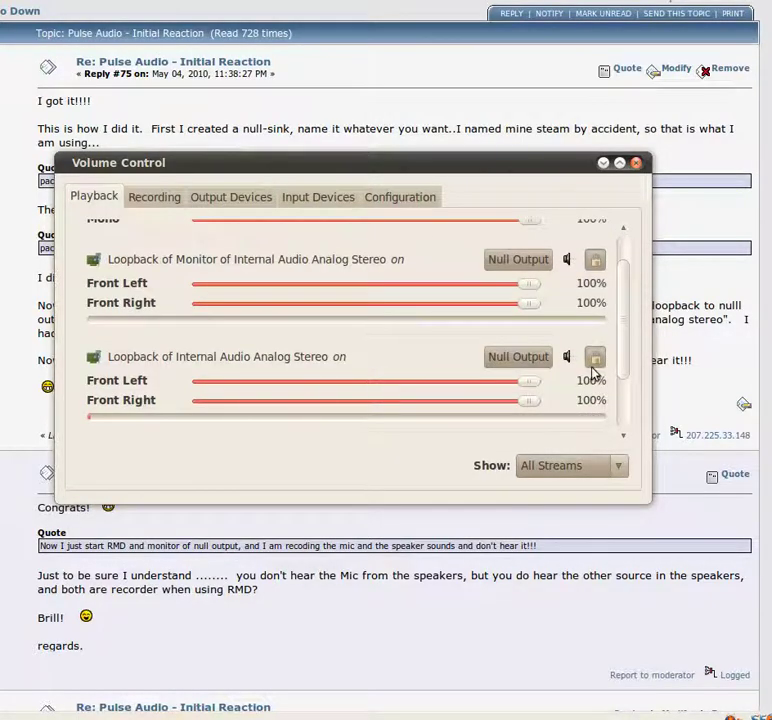
left_click_drag(631, 343, 627, 405)
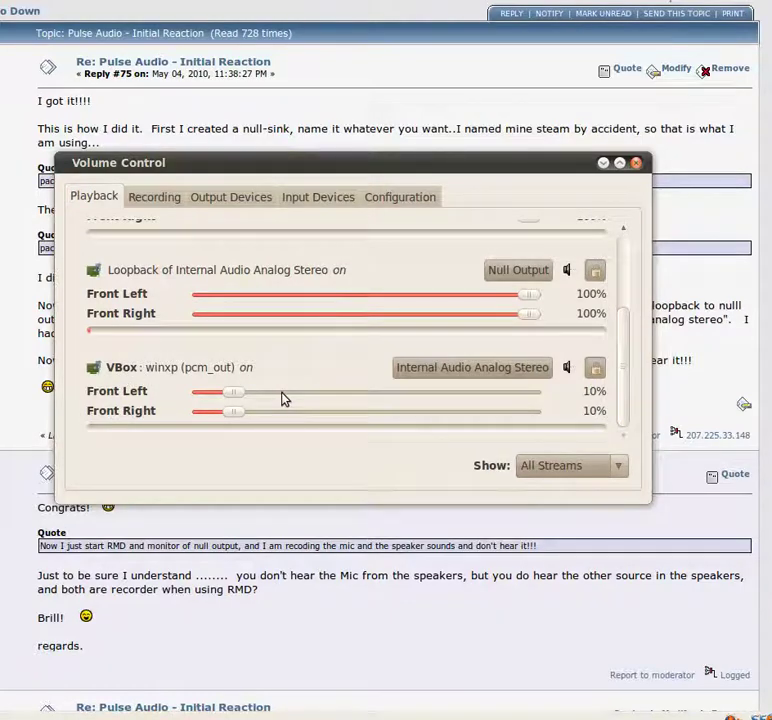
scroll(627, 397, "up", 1)
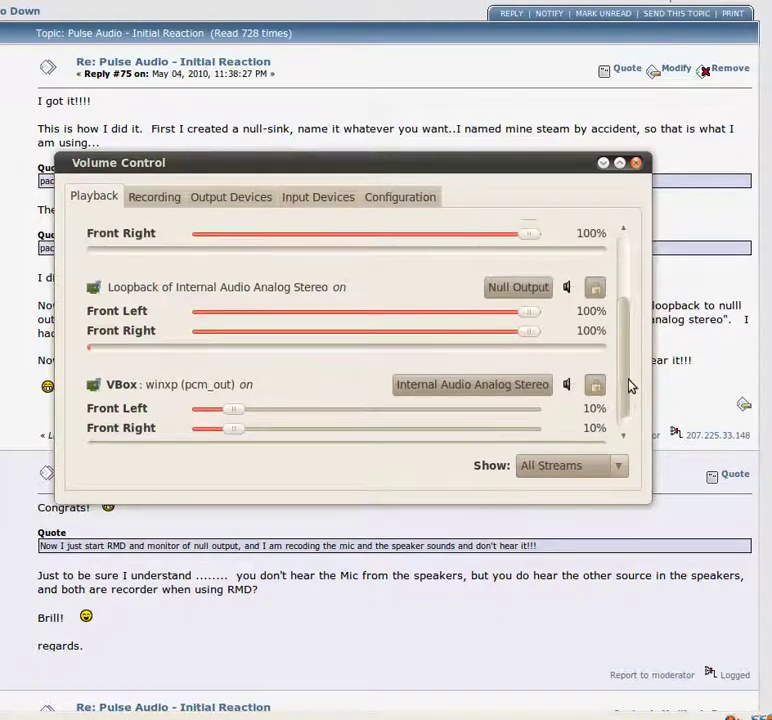
scroll(632, 398, "down", 1)
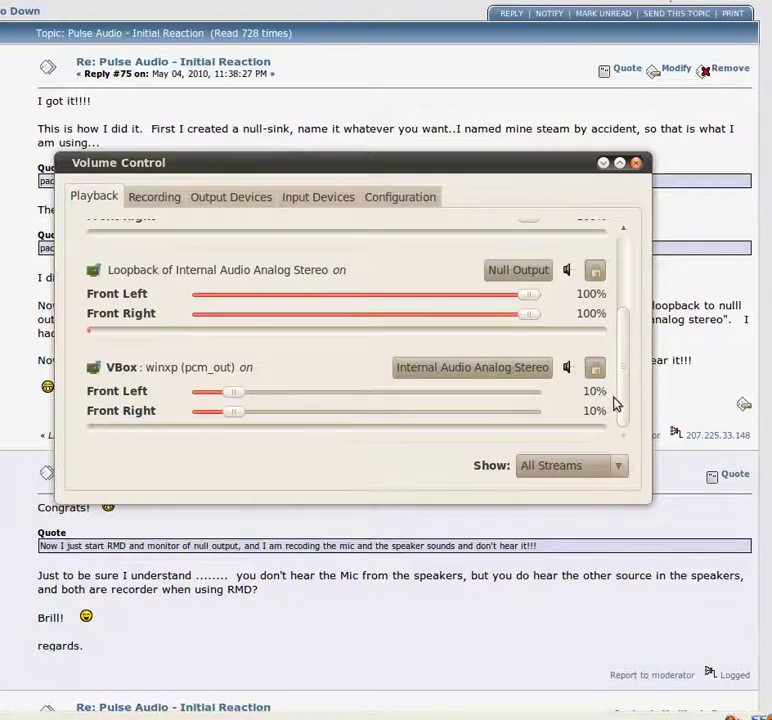
scroll(619, 404, "up", 5)
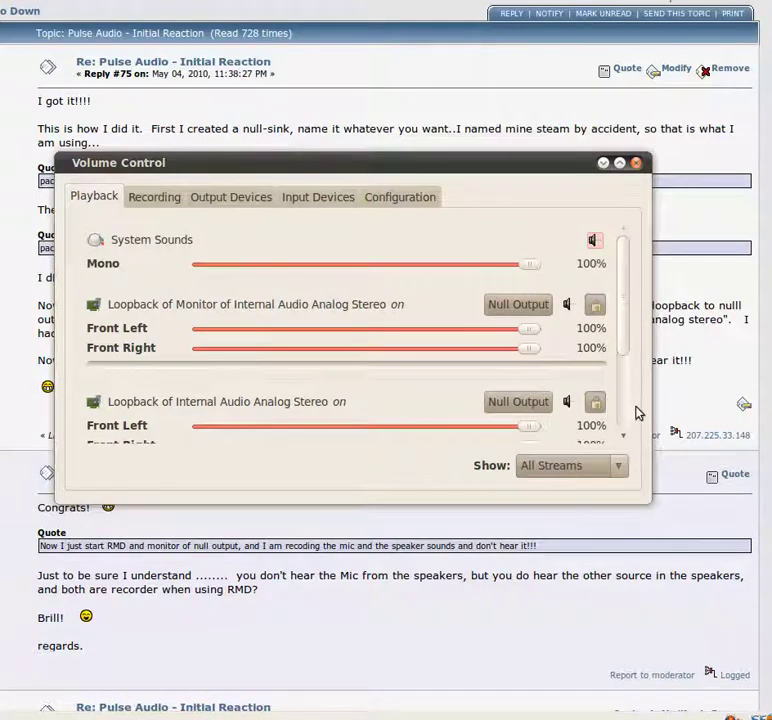
scroll(630, 362, "down", 3)
scroll(634, 389, "up", 2)
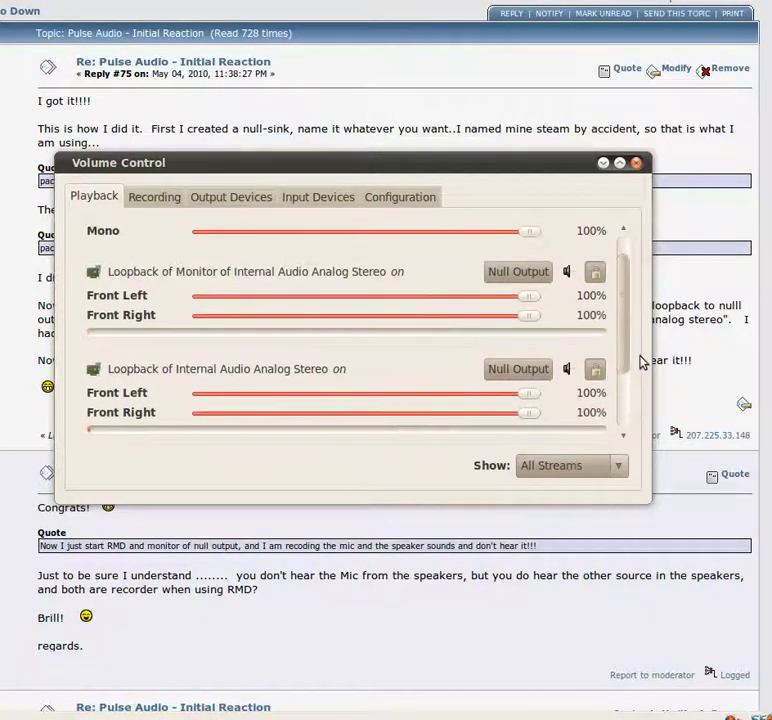
left_click(155, 198)
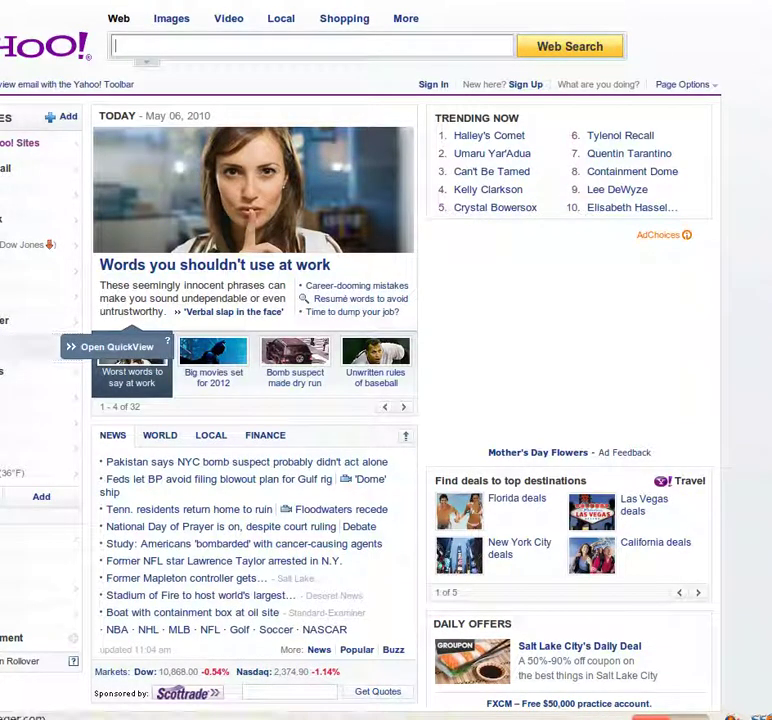
Open 'Big movies set for 2012' and play the Prince of Persia: The Sands of Time trailer.
left_click(242, 375)
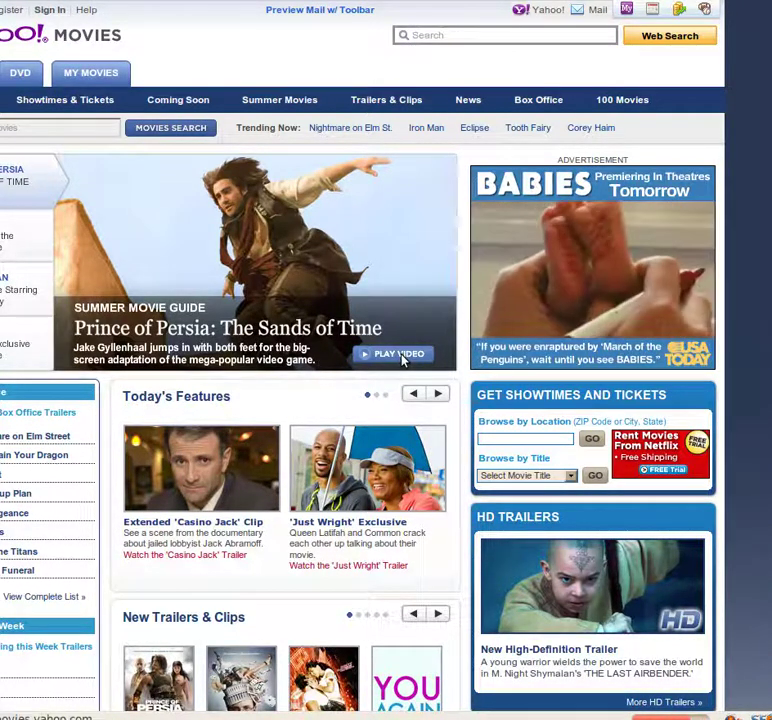
left_click(401, 356)
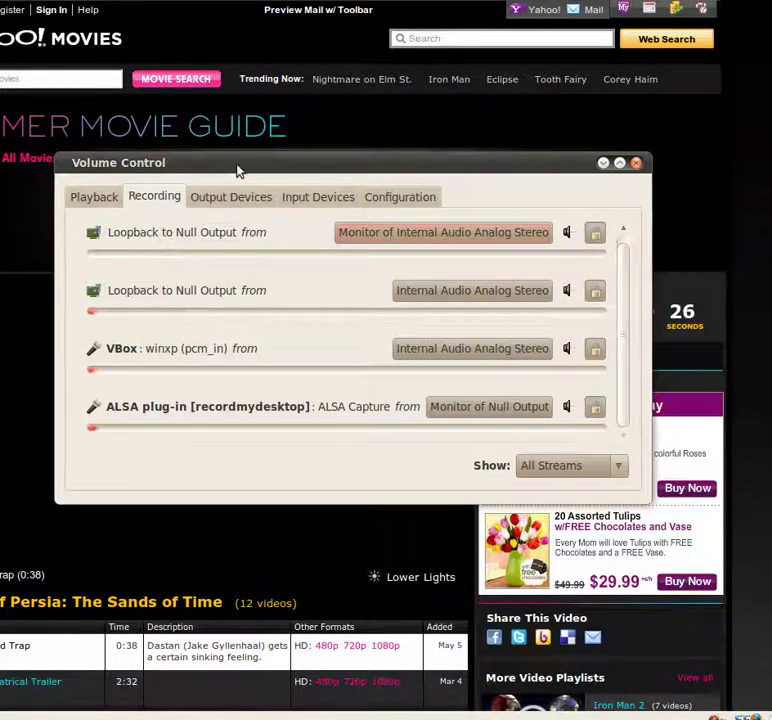
Play the trailer and check its sound on the Monitor loopback and recordMyDesktop meters.
left_click_drag(238, 172, 336, 117)
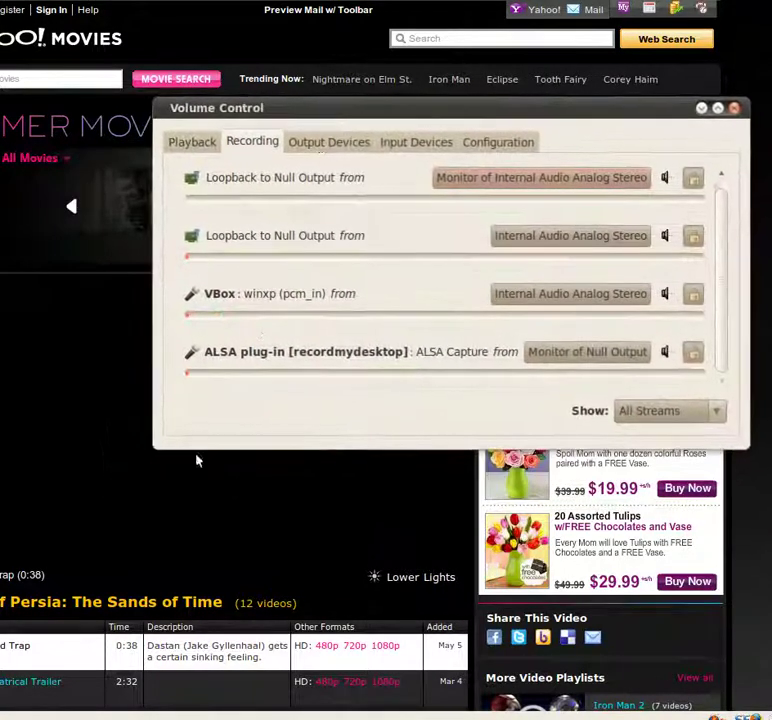
left_click(129, 535)
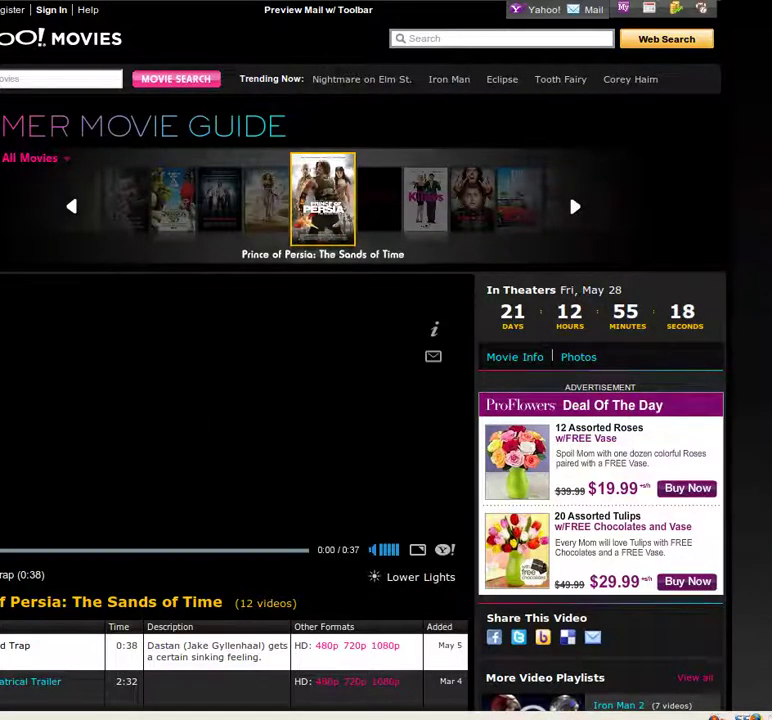
key("alt+Tab")
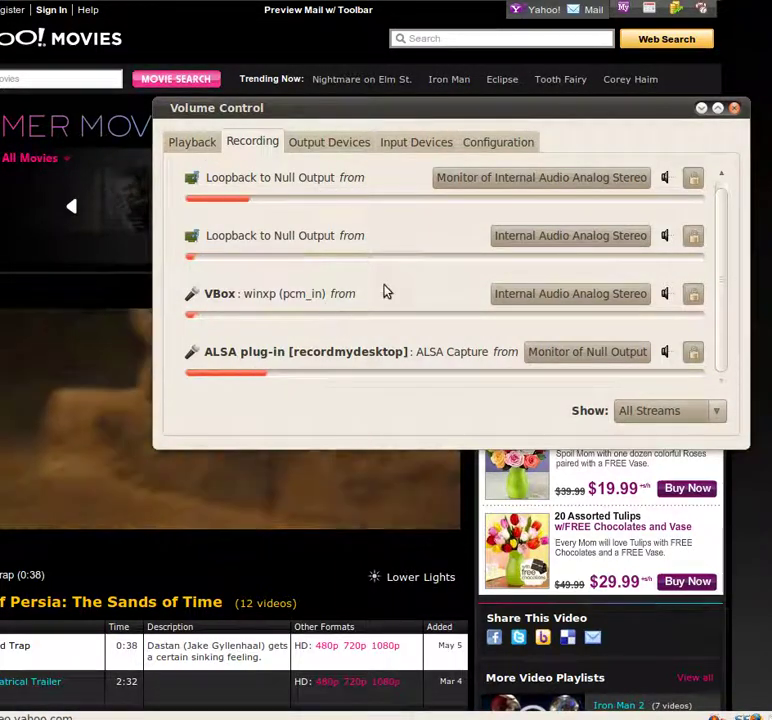
left_click_drag(378, 108, 275, 71)
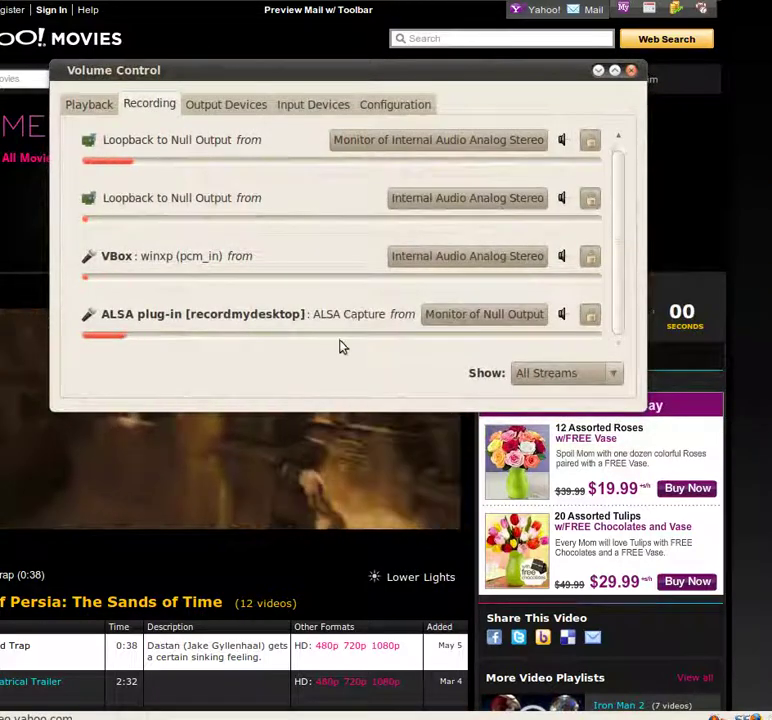